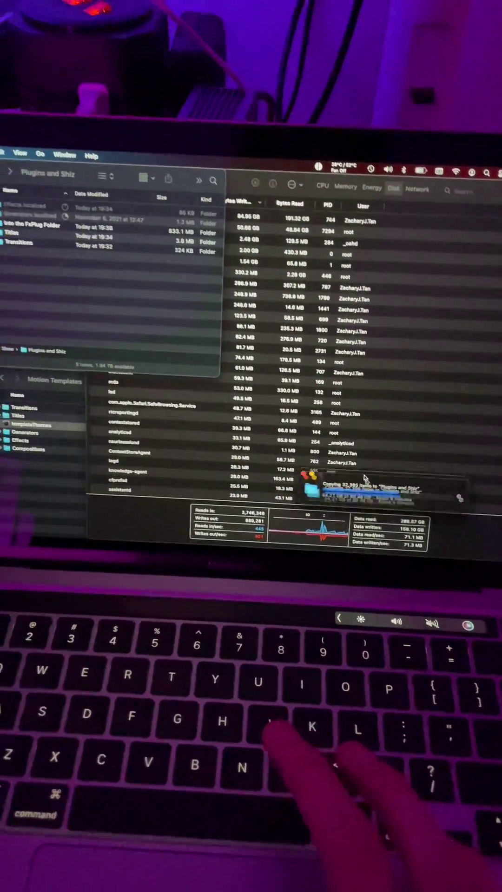
Step: Move the copy progress window over the Plugins and Shiz Finder window
{"action": "left_click_drag", "start_coordinate": [365, 479], "coordinate": [86, 297]}
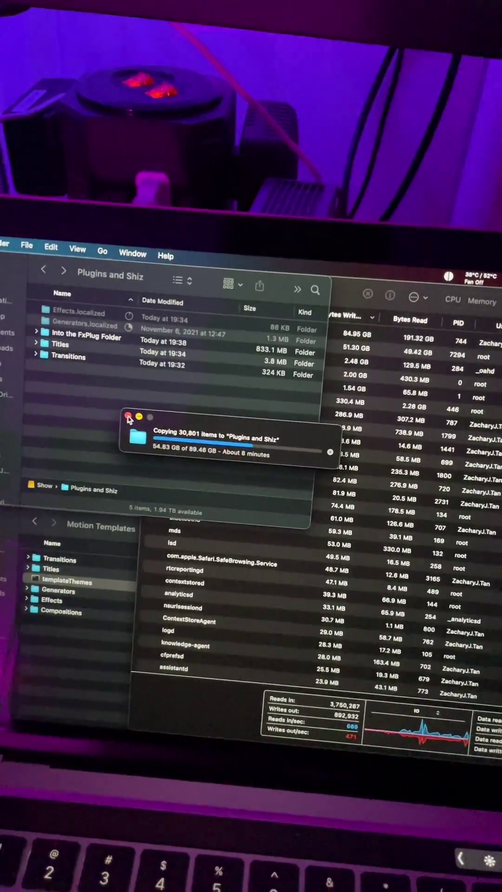
{"action": "left_click", "coordinate": [120, 417]}
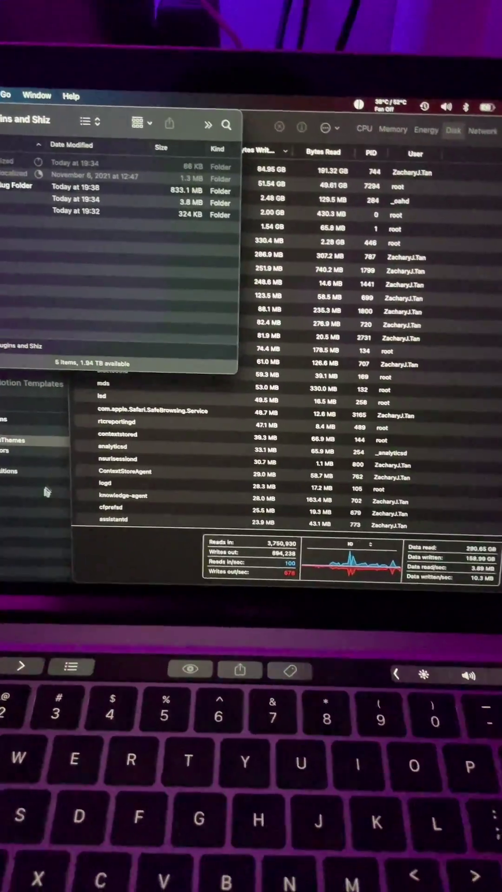
{"action": "left_click", "coordinate": [46, 492]}
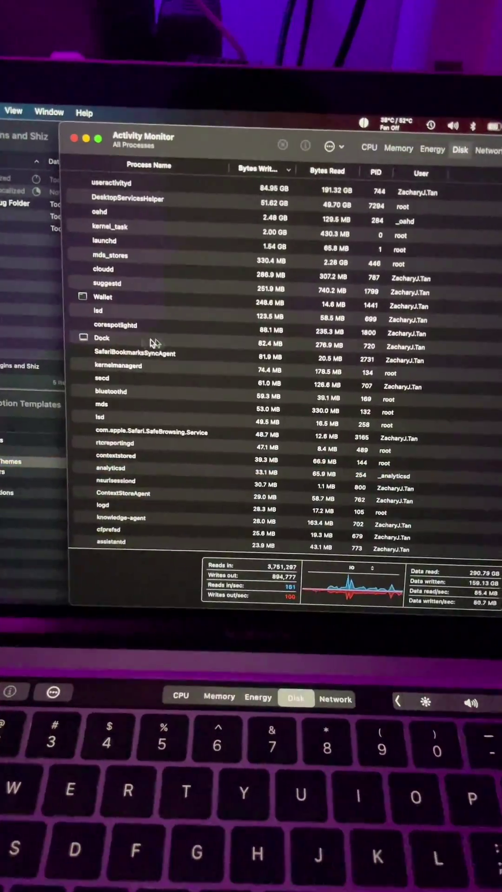
{"action": "left_click", "coordinate": [9, 279]}
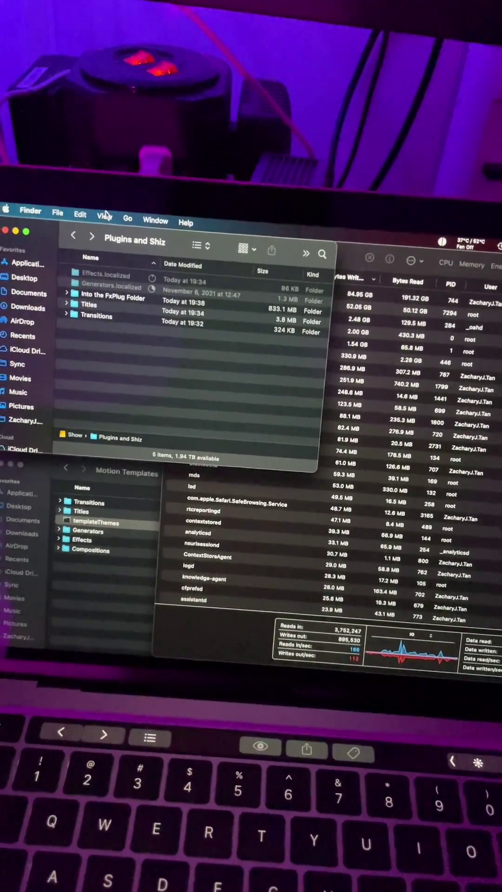
{"action": "left_click", "coordinate": [98, 210]}
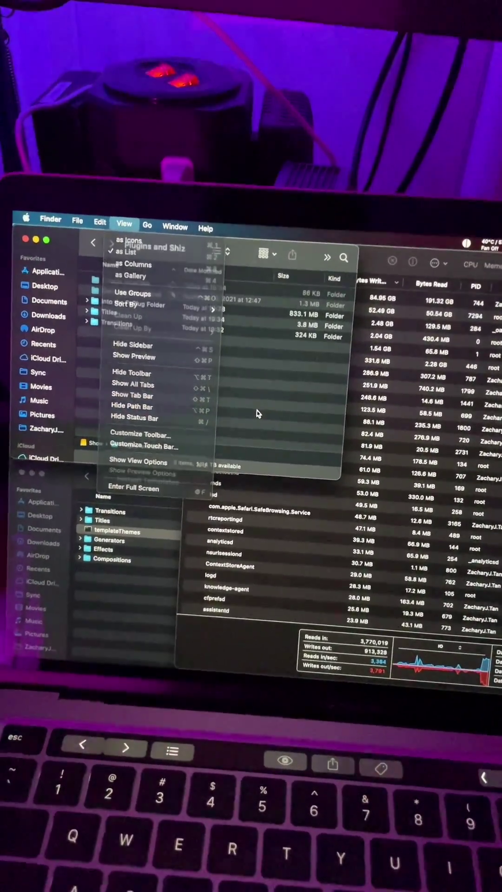
{"action": "left_click", "coordinate": [248, 420]}
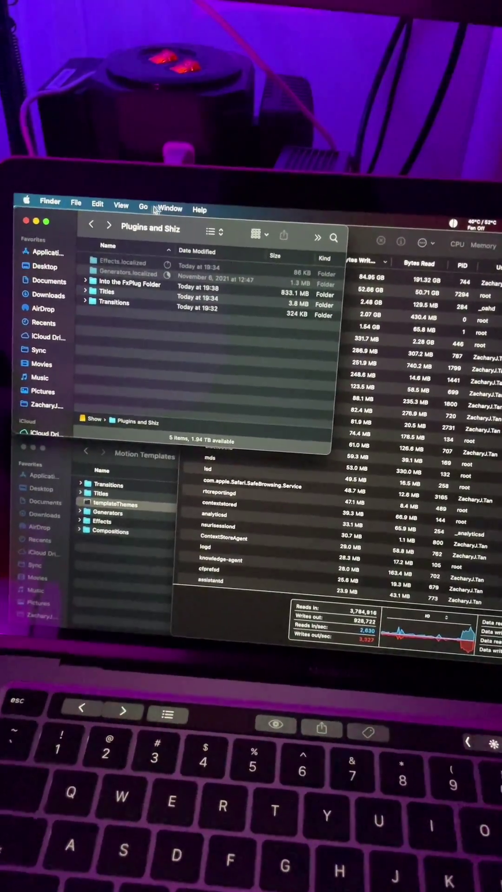
Step: Reopen the copy progress window from the Window menu and place it over the folder list
{"action": "left_click", "coordinate": [180, 206]}
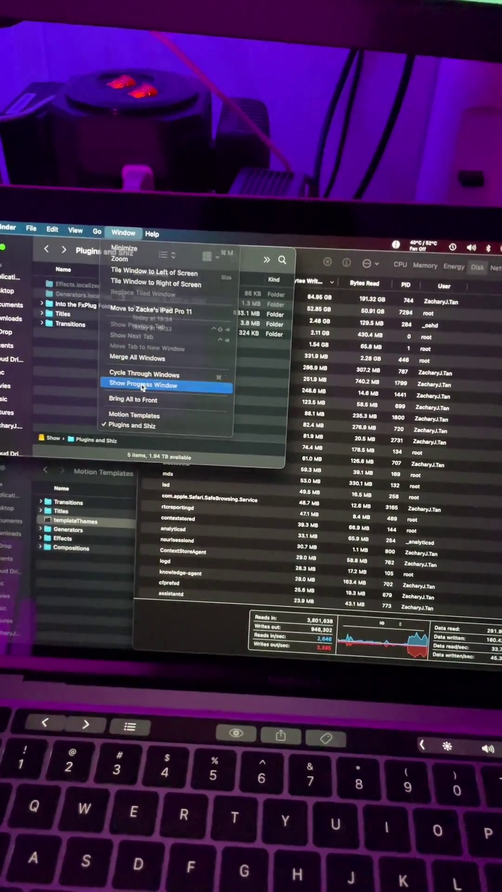
{"action": "left_click", "coordinate": [146, 387]}
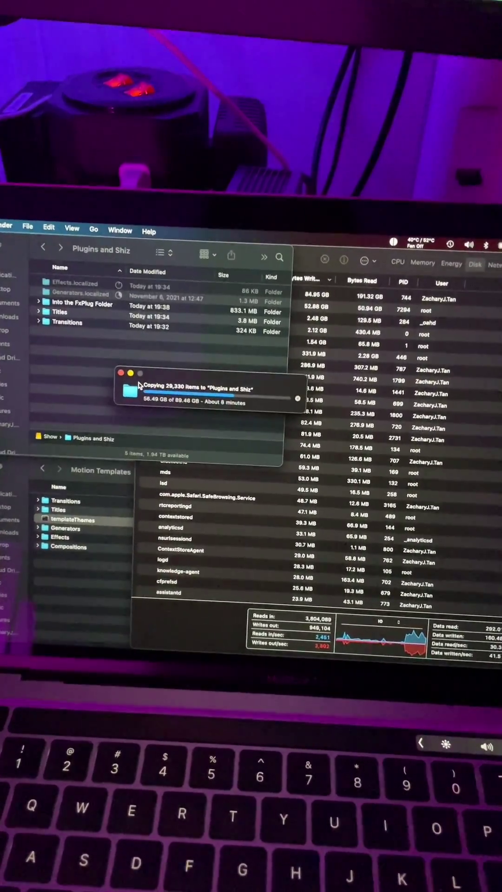
{"action": "mouse_move", "coordinate": [194, 408]}
{"action": "left_mouse_down"}
{"action": "mouse_move", "coordinate": [175, 395]}
{"action": "mouse_move", "coordinate": [128, 429]}
{"action": "left_mouse_up"}
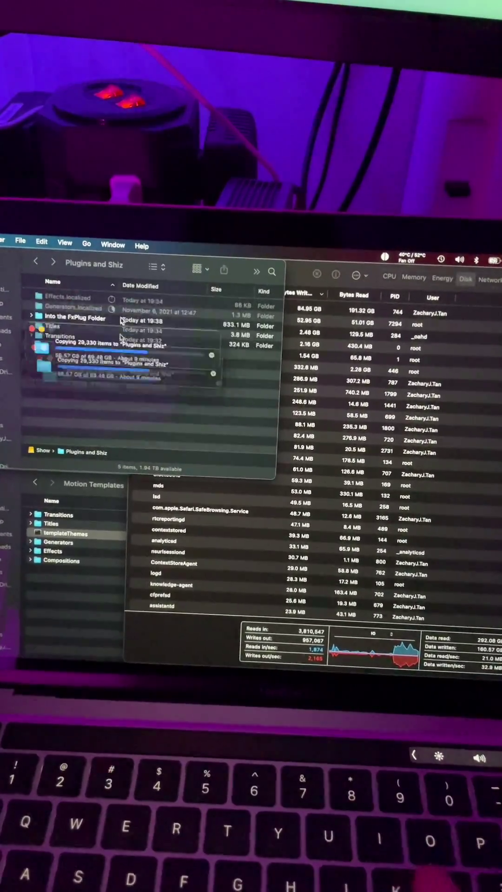
{"action": "left_click_drag", "start_coordinate": [122, 321], "coordinate": [132, 387]}
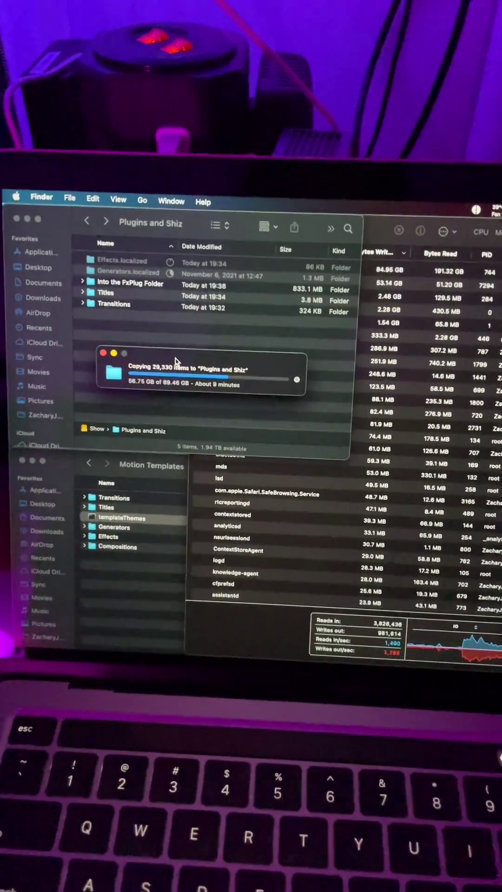
{"action": "left_click", "coordinate": [171, 202]}
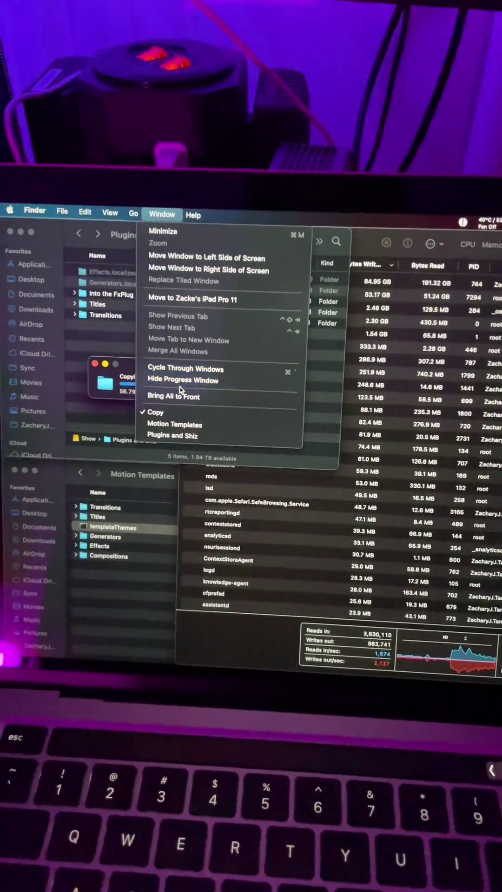
{"action": "left_click", "coordinate": [181, 383]}
{"action": "left_click", "coordinate": [169, 215]}
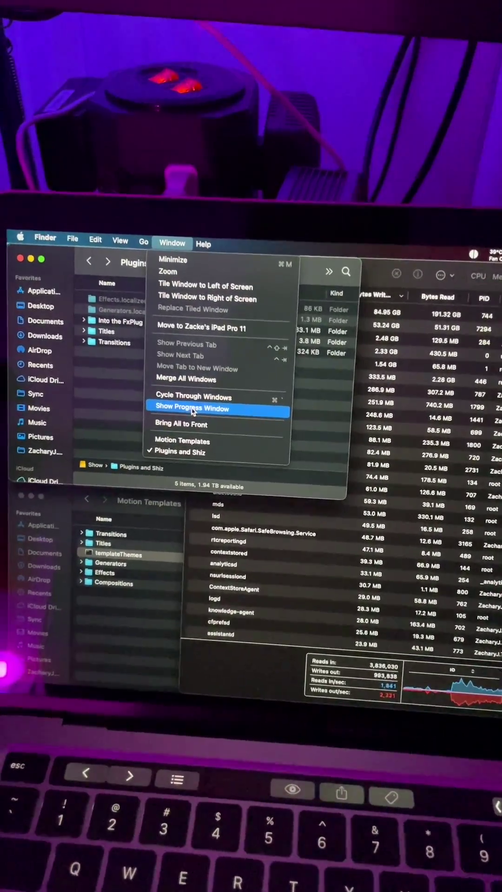
{"action": "left_click", "coordinate": [202, 402]}
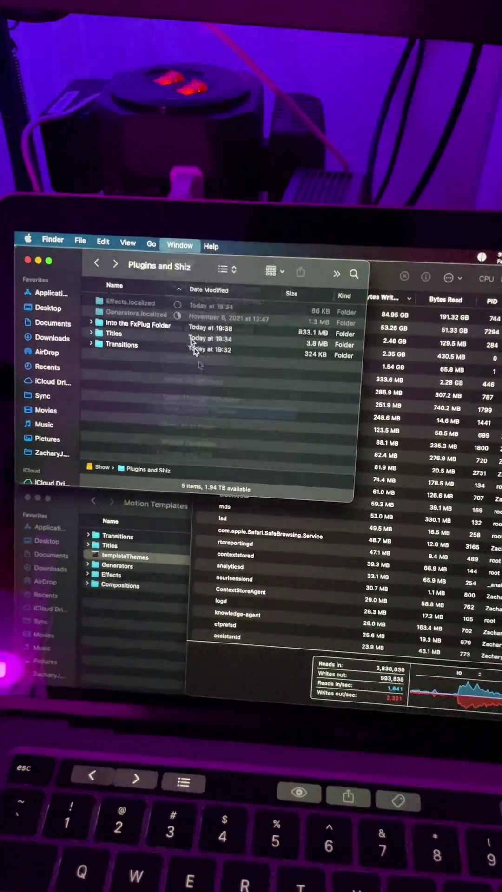